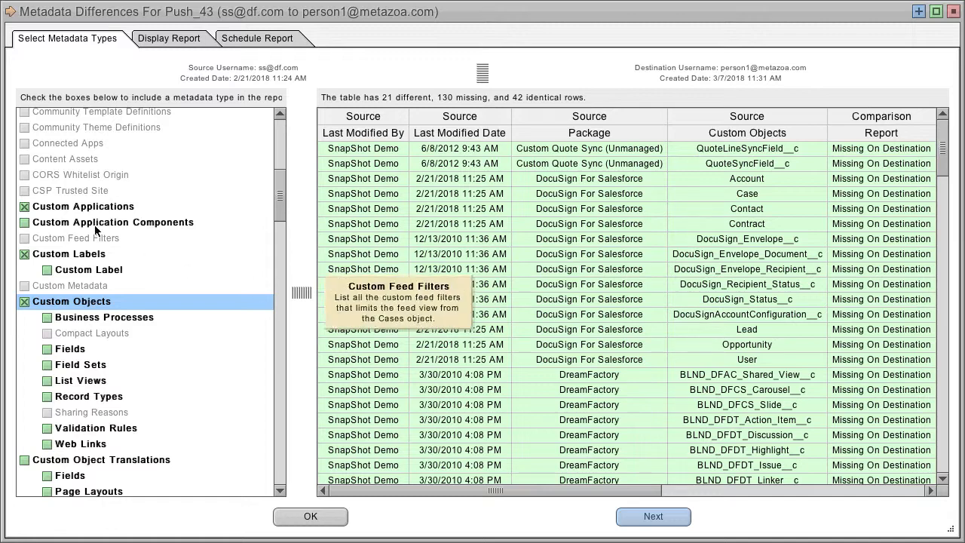
# Review the Custom Applications differences across source and destination, and stop hiding identical rows in the comparison table
pyautogui.click(78, 208)
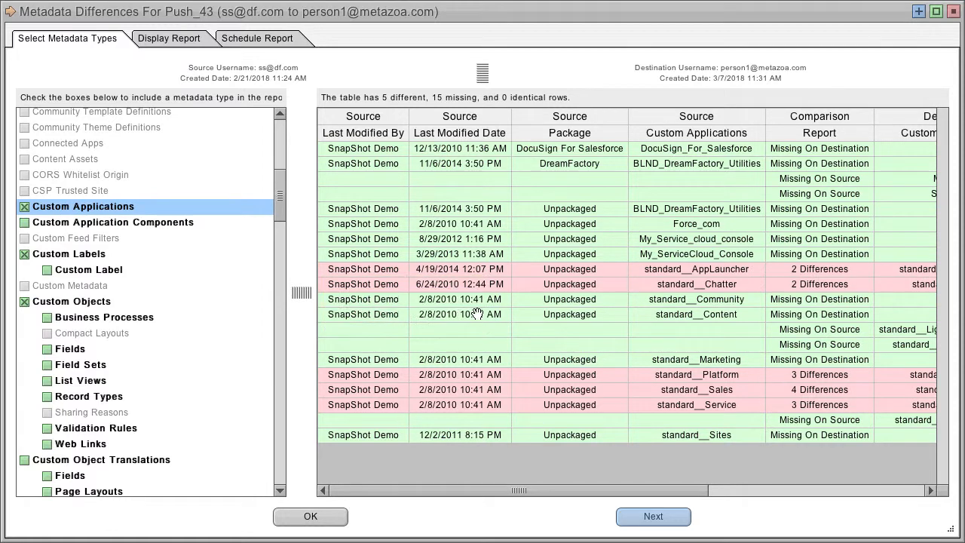
pyautogui.hscroll(8, 769, 315)
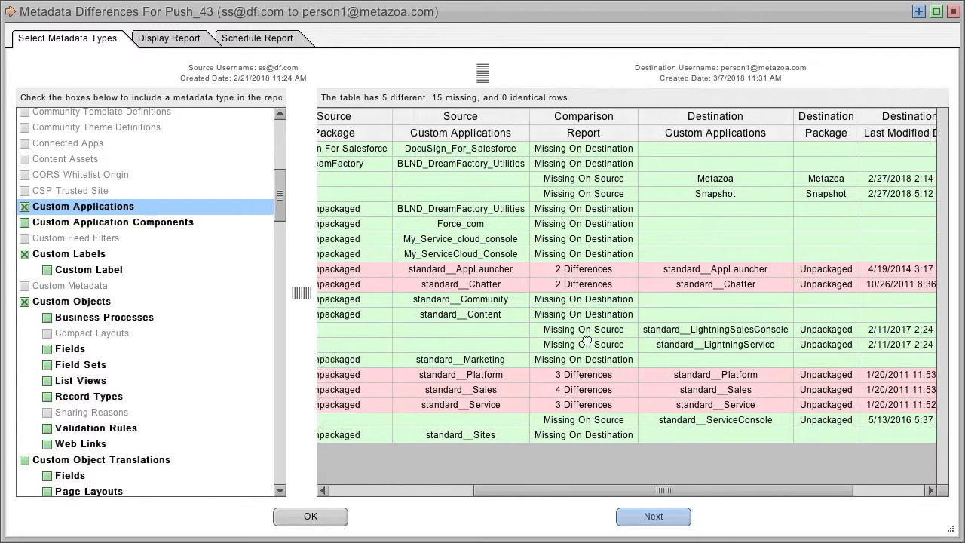
pyautogui.hscroll(2, 517, 359)
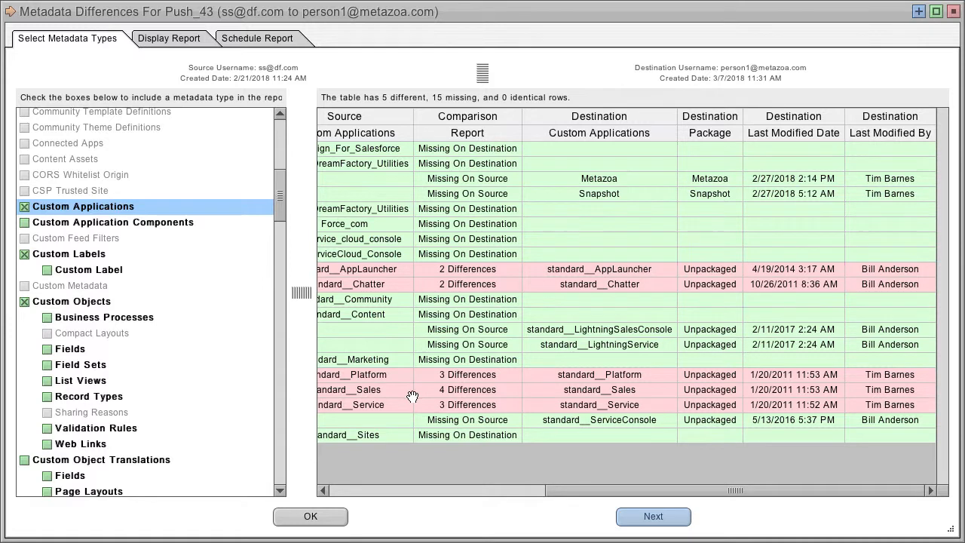
pyautogui.rightClick(552, 179)
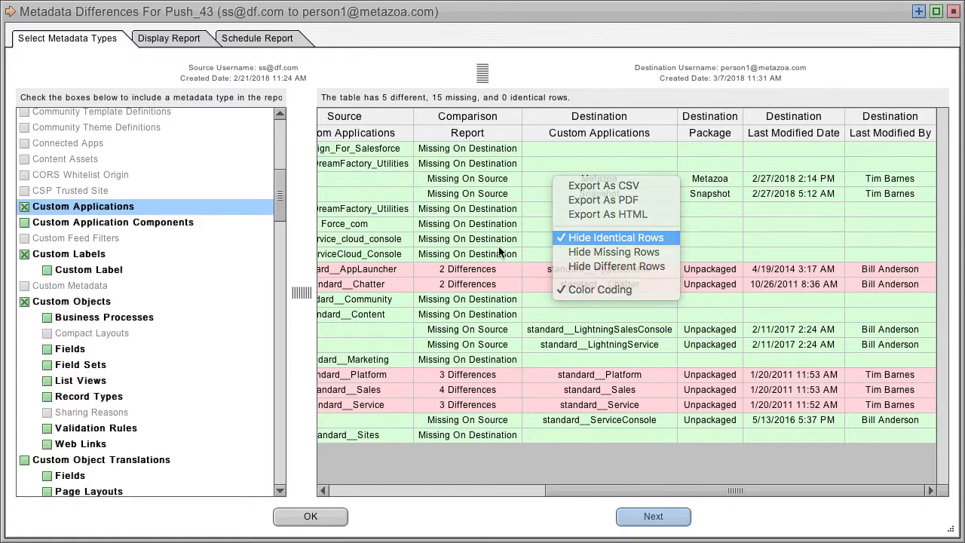
pyautogui.click(600, 238)
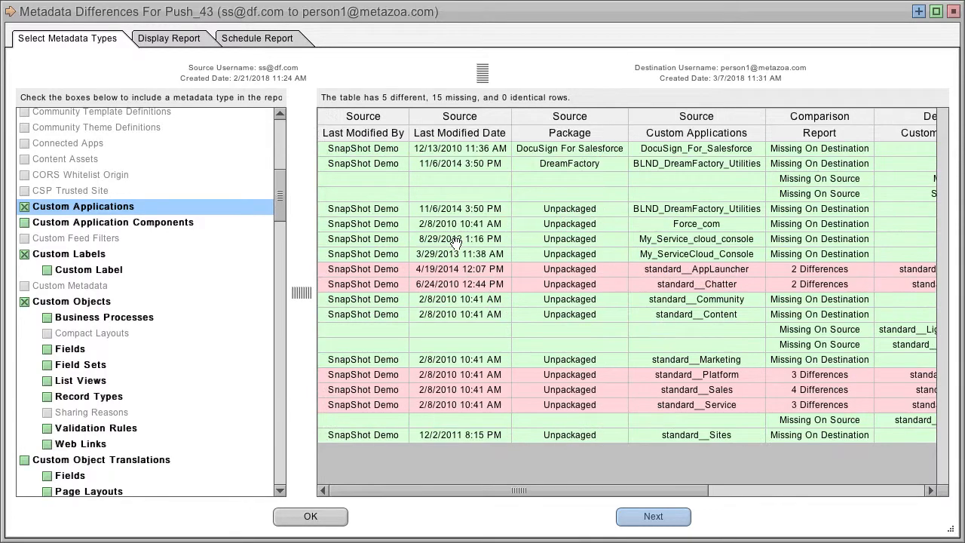
# Examine the Custom Objects comparison for missing, different and identical rows across the source and destination columns
pyautogui.click(70, 301)
pyautogui.moveTo(658, 258); pyautogui.dragTo(532, 85)
pyautogui.moveTo(698, 327); pyautogui.dragTo(539, 186)
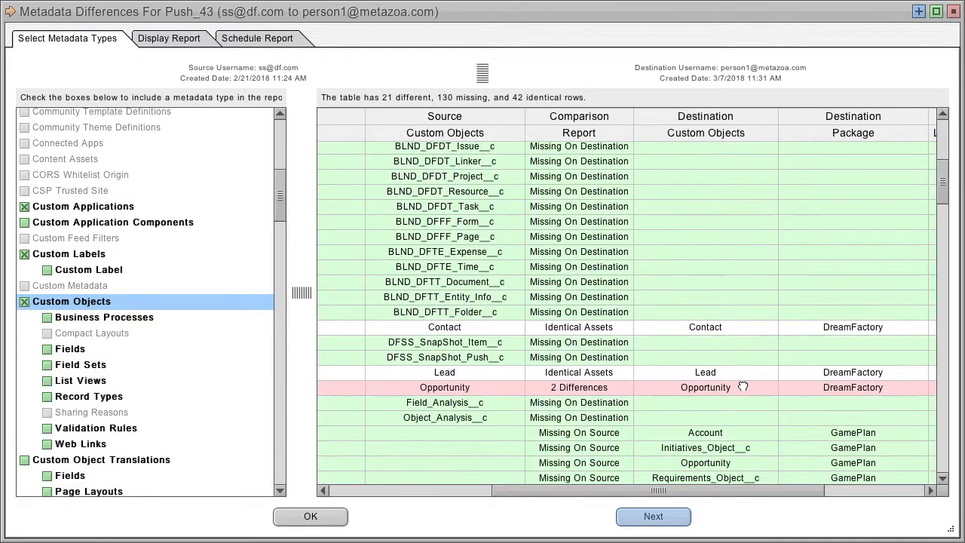
pyautogui.moveTo(679, 384); pyautogui.dragTo(681, 267)
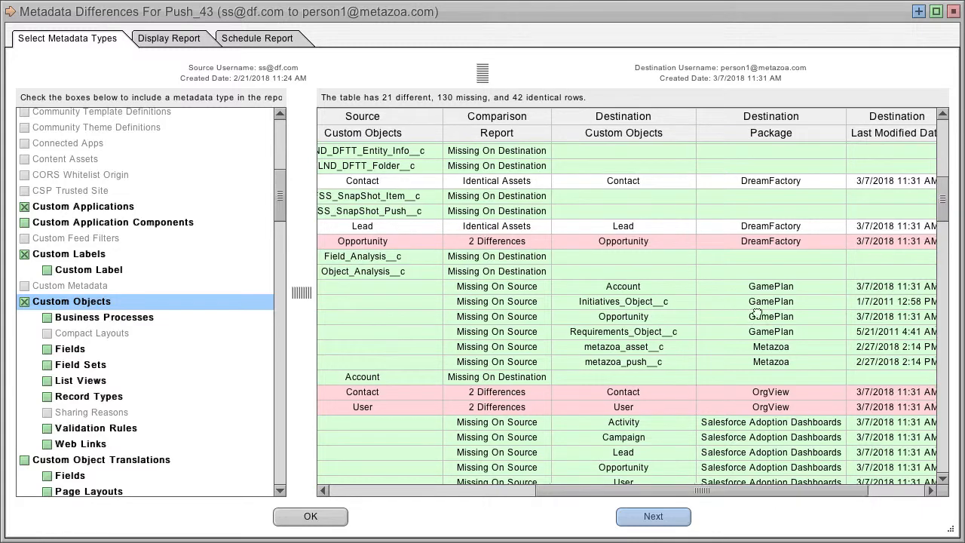
pyautogui.moveTo(721, 303); pyautogui.dragTo(931, 277)
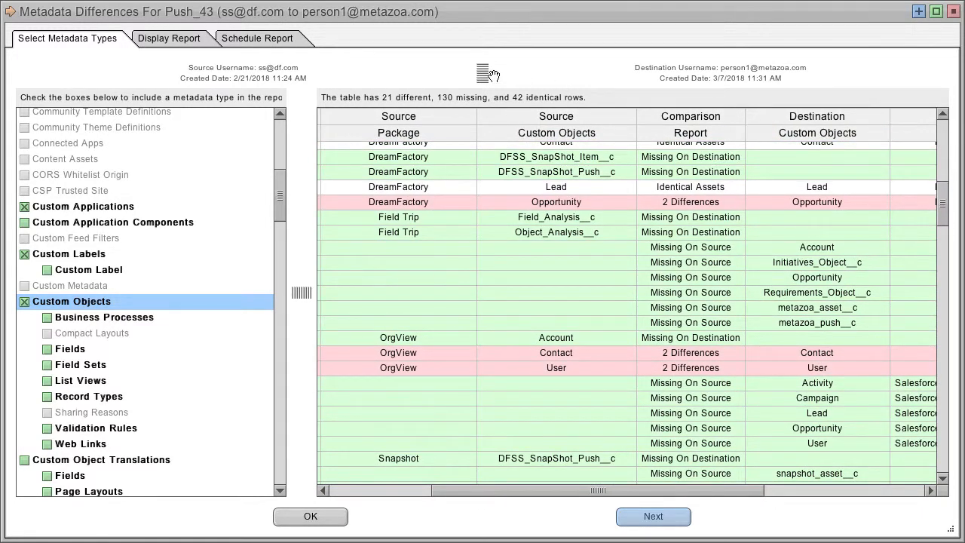
# Reveal the source and destination XML panes and inspect the DreamFactory Opportunity differences and the Initiatives_Object__c definition
pyautogui.moveTo(483, 73); pyautogui.dragTo(506, 239)
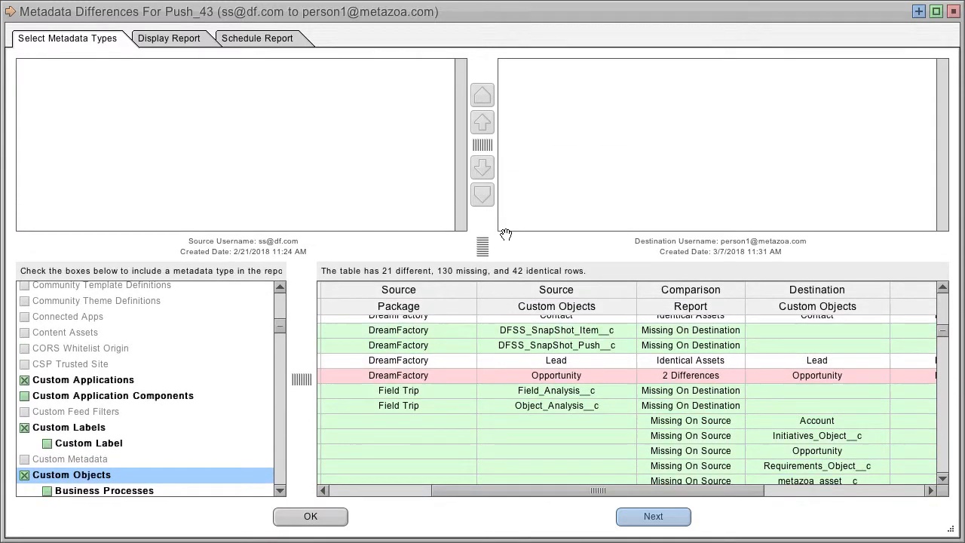
pyautogui.click(689, 377)
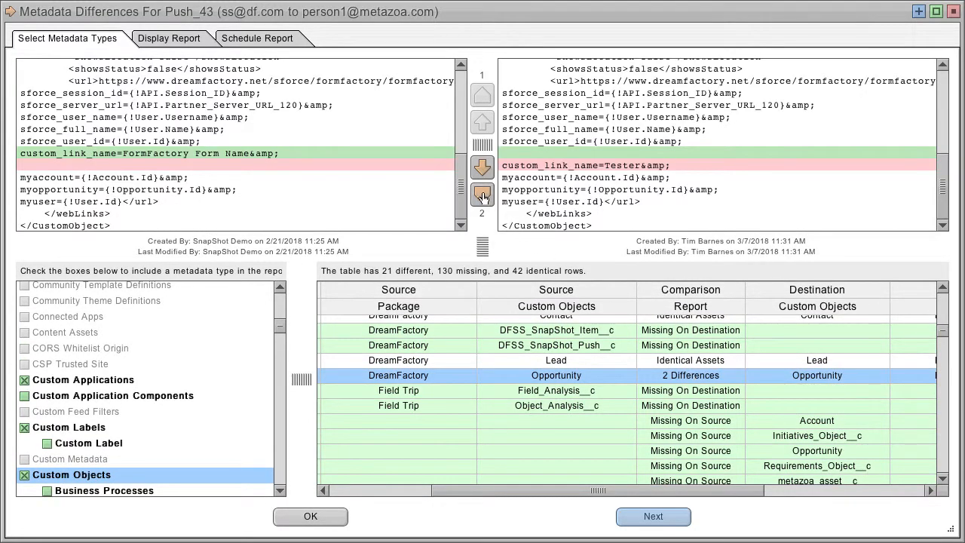
pyautogui.click(484, 166)
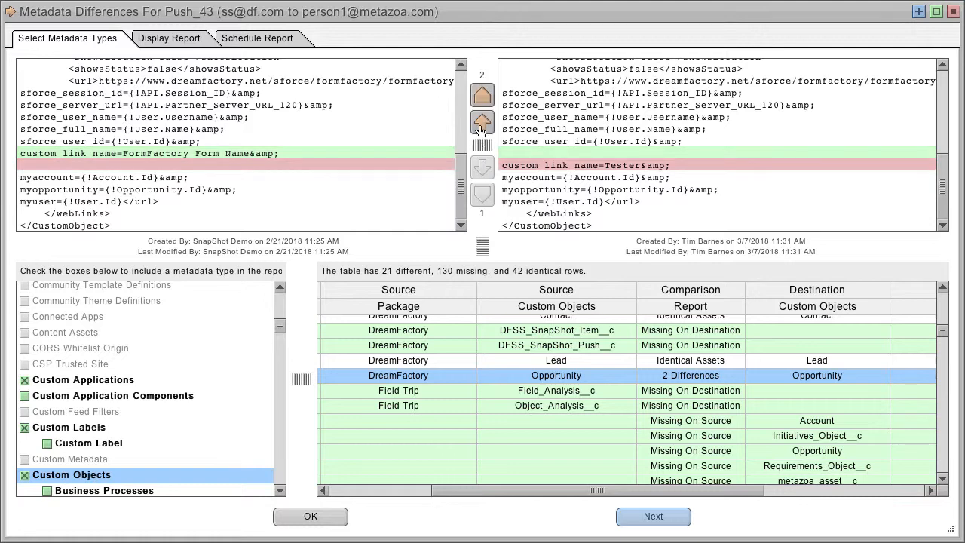
pyautogui.click(706, 441)
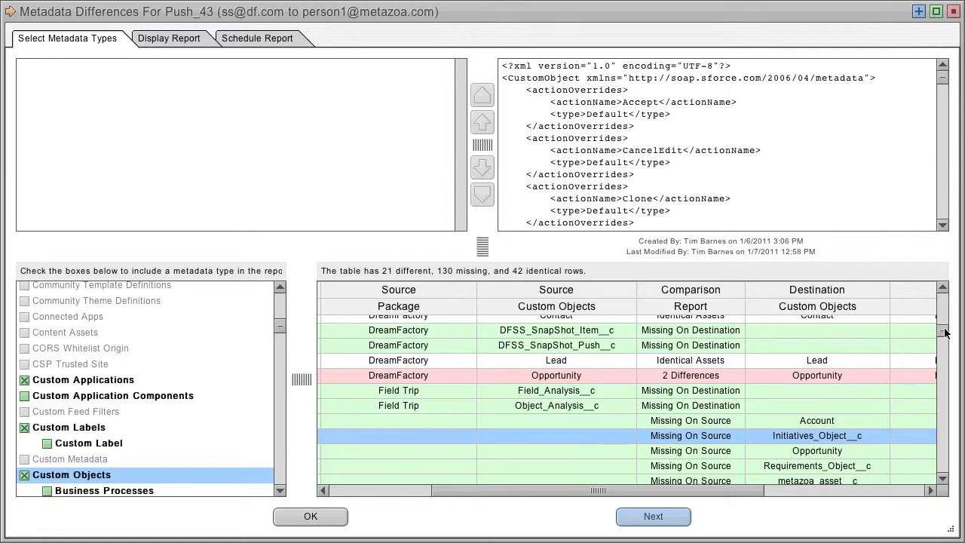
# Step through the XML differences of the unpackaged Account object, then collapse the source and destination code panes
pyautogui.moveTo(947, 332); pyautogui.dragTo(948, 353)
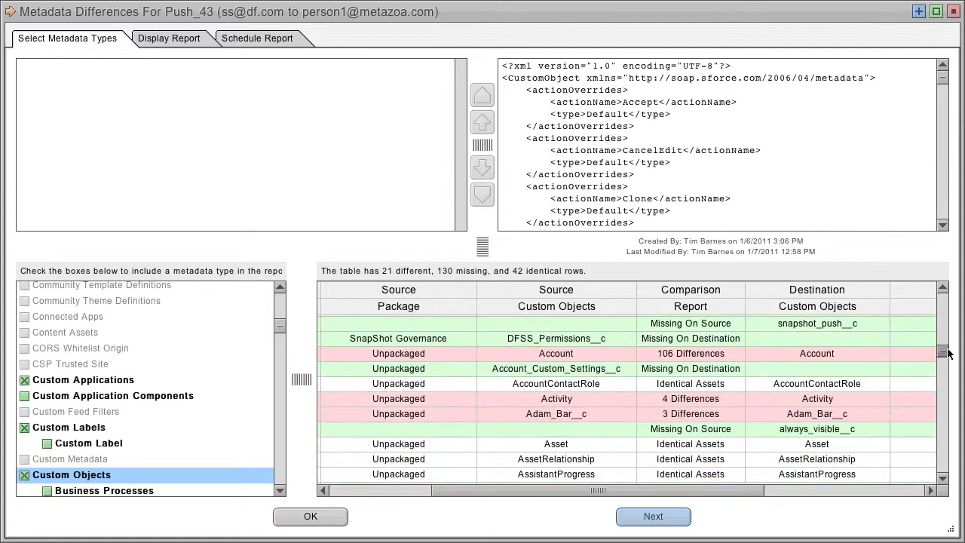
pyautogui.click(681, 353)
pyautogui.click(483, 168)
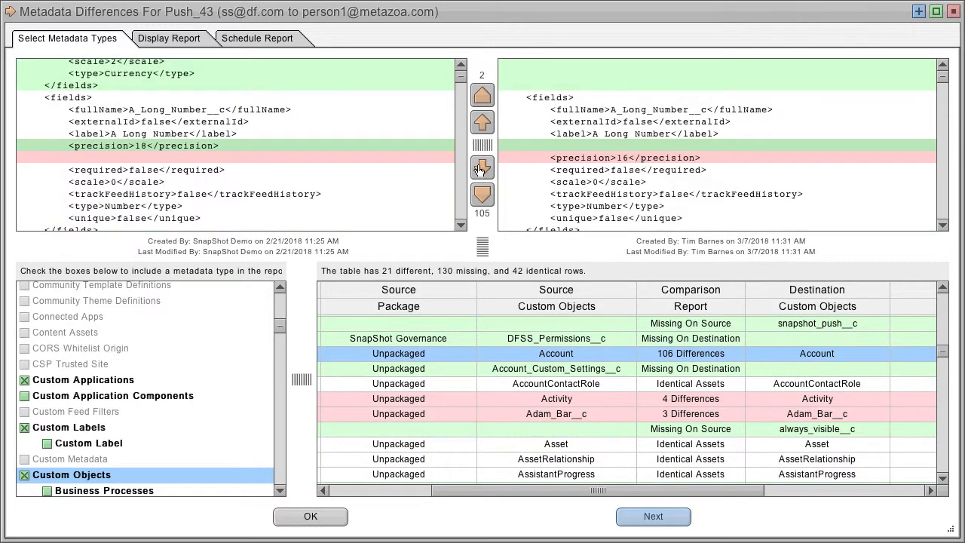
pyautogui.click(483, 167)
pyautogui.click(482, 168)
pyautogui.click(481, 167)
pyautogui.click(481, 167)
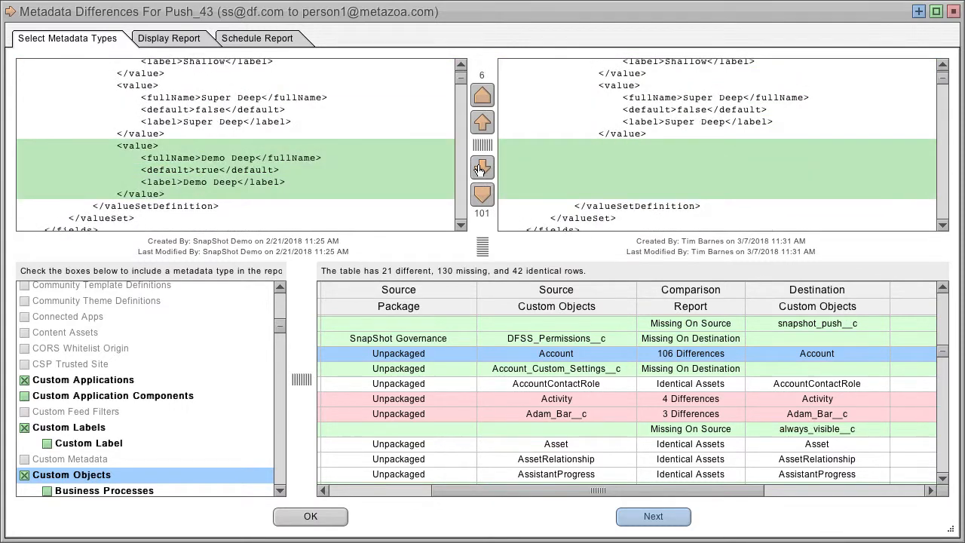
pyautogui.click(481, 167)
pyautogui.click(481, 167)
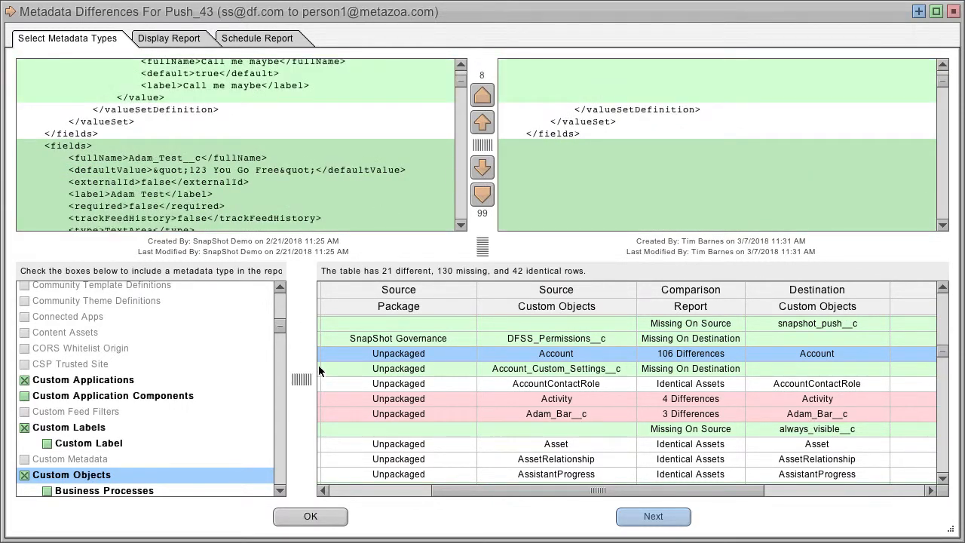
pyautogui.moveTo(485, 247); pyautogui.dragTo(482, 73)
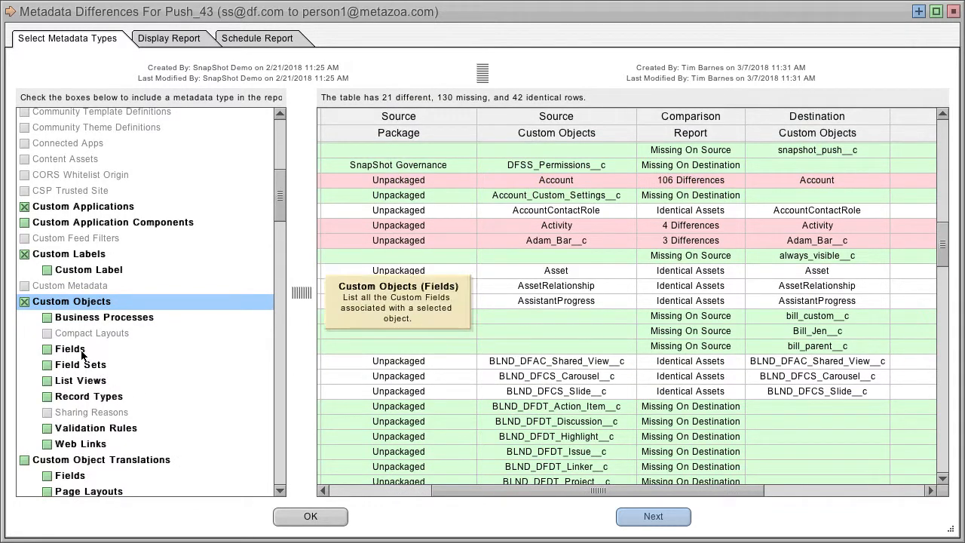
# View the comparison tables for Validation Rules, Field Sets and Custom Application Components
pyautogui.click(94, 431)
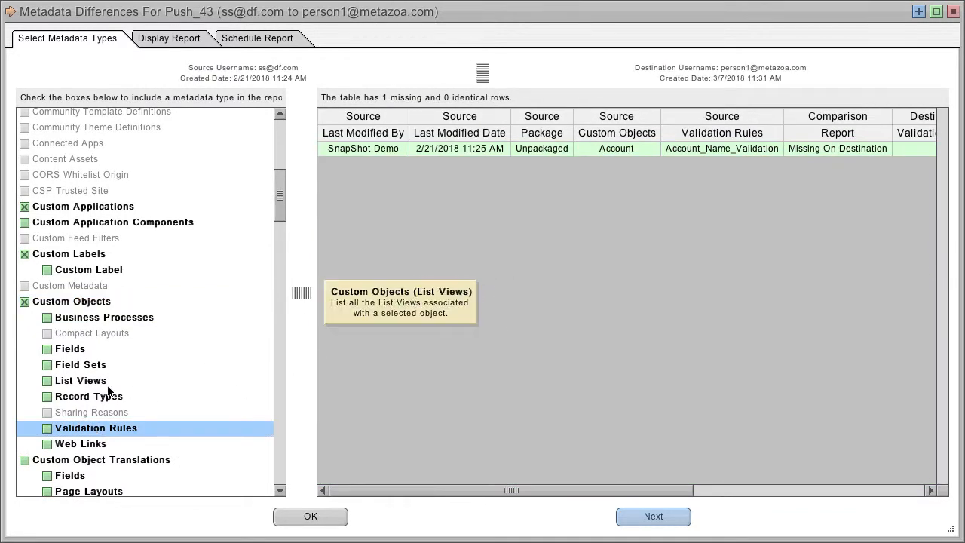
pyautogui.click(171, 364)
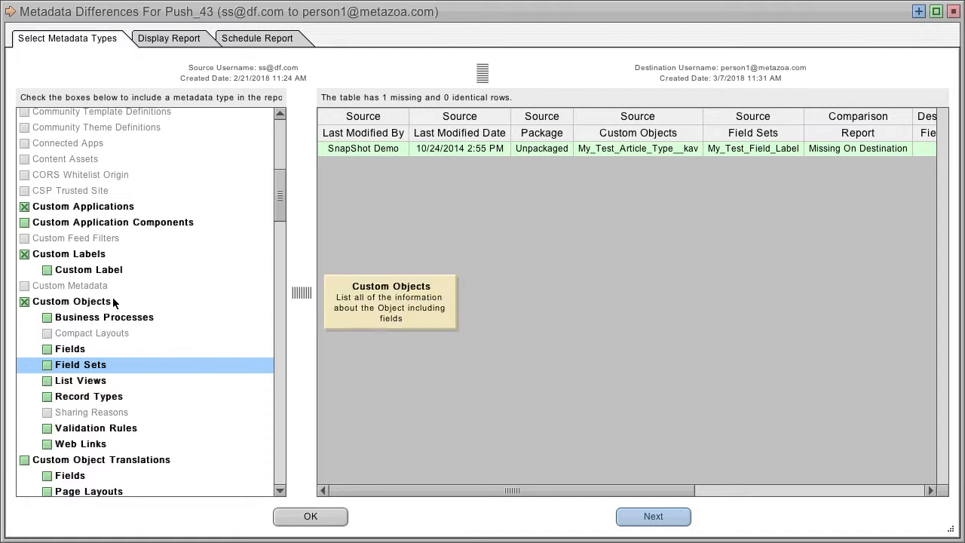
pyautogui.click(99, 225)
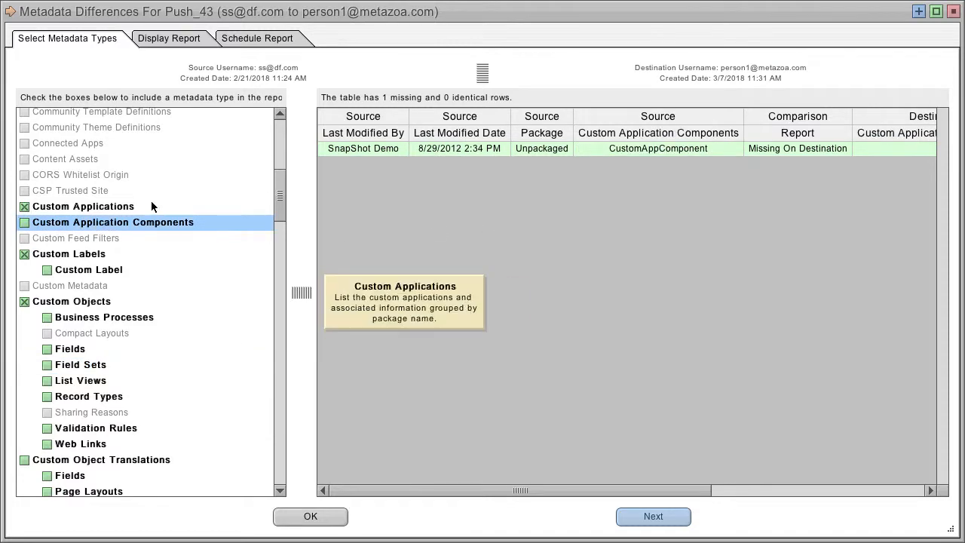
# Show the Custom Applications comparison and hide its identical rows
pyautogui.click(118, 207)
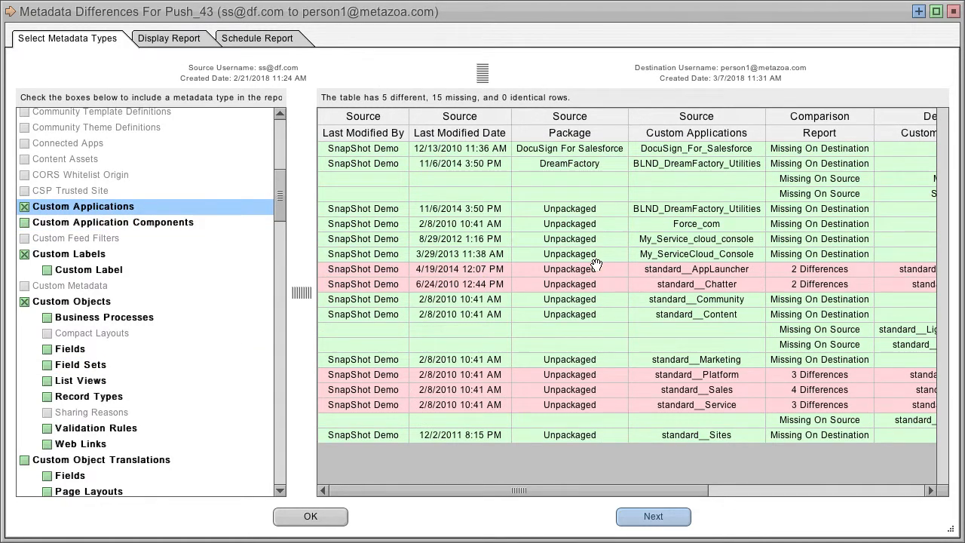
pyautogui.rightClick(551, 191)
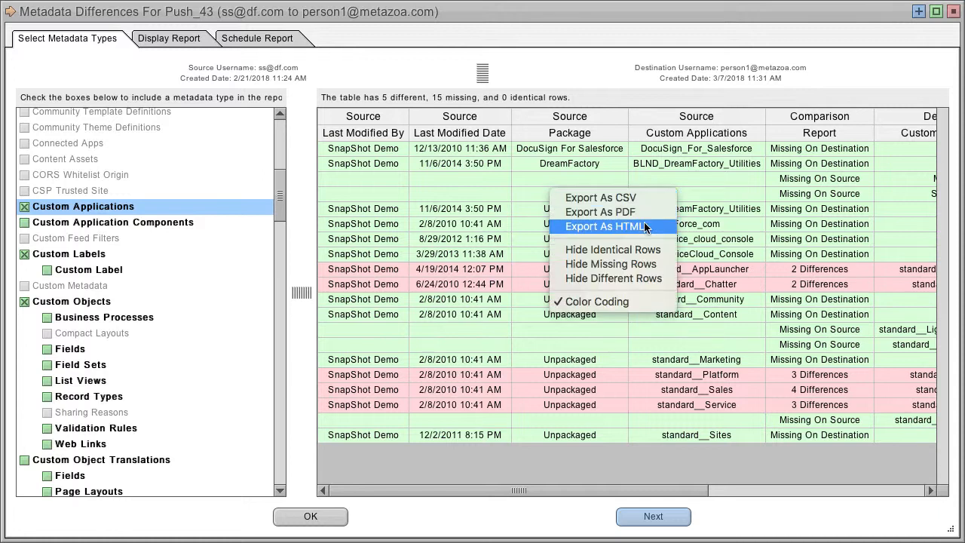
pyautogui.click(614, 252)
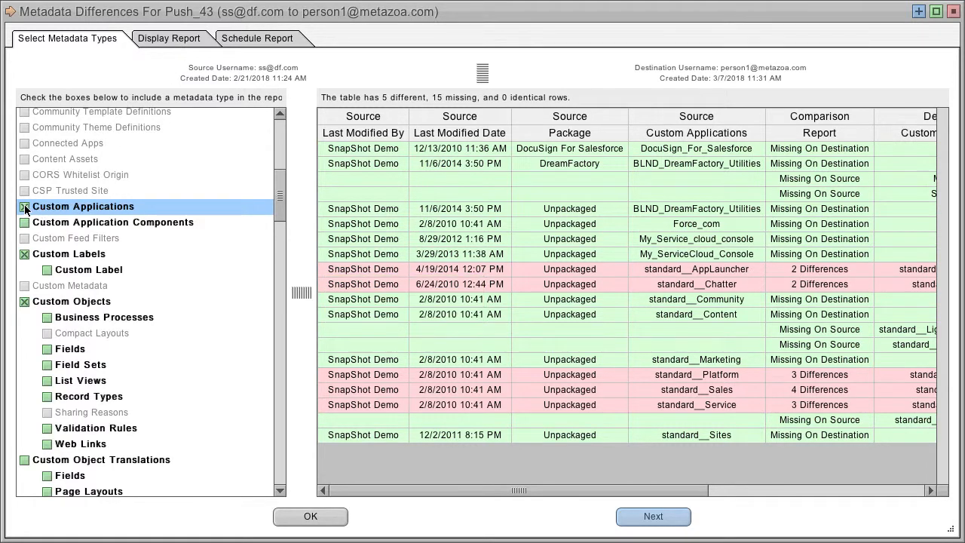
# Display the combined differences report for the checked metadata types and look at its export format options
pyautogui.click(188, 39)
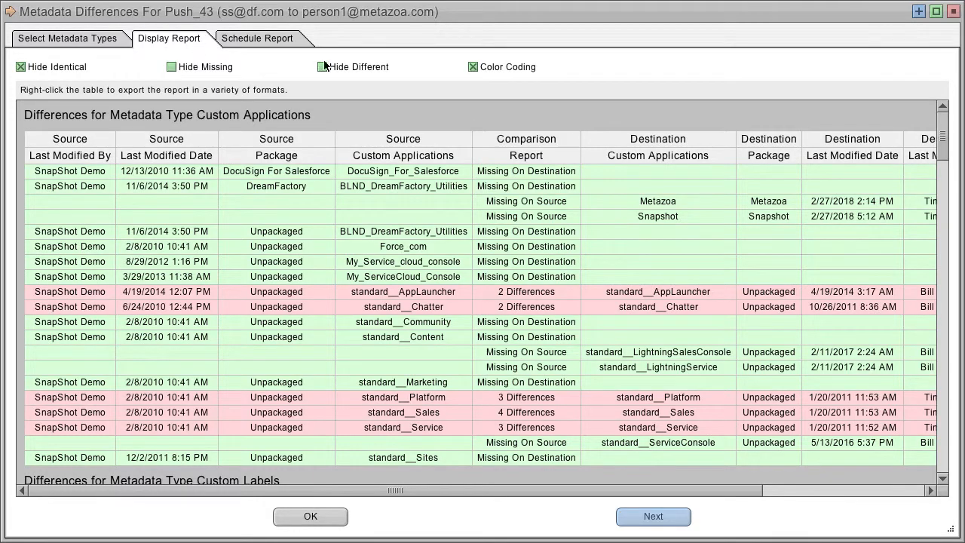
pyautogui.moveTo(941, 130); pyautogui.dragTo(963, 102)
pyautogui.rightClick(393, 211)
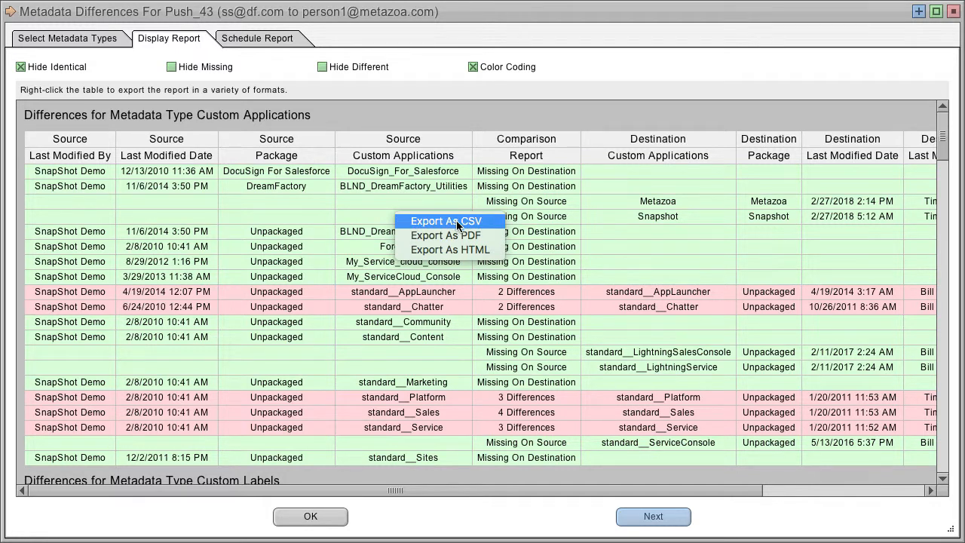
pyautogui.click(459, 250)
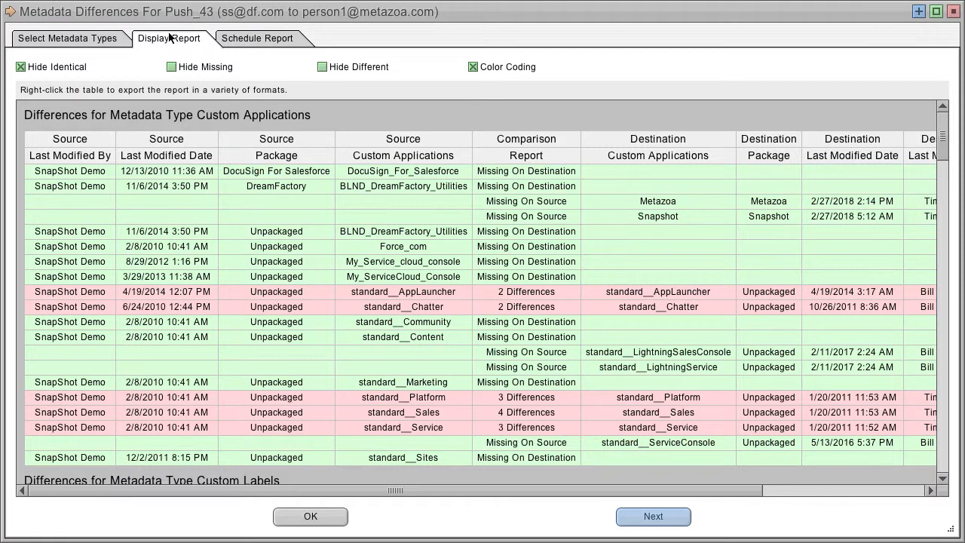
# Set the first scheduled report to Send PDF Report In Email, and review its trigger and condition options
pyautogui.click(264, 37)
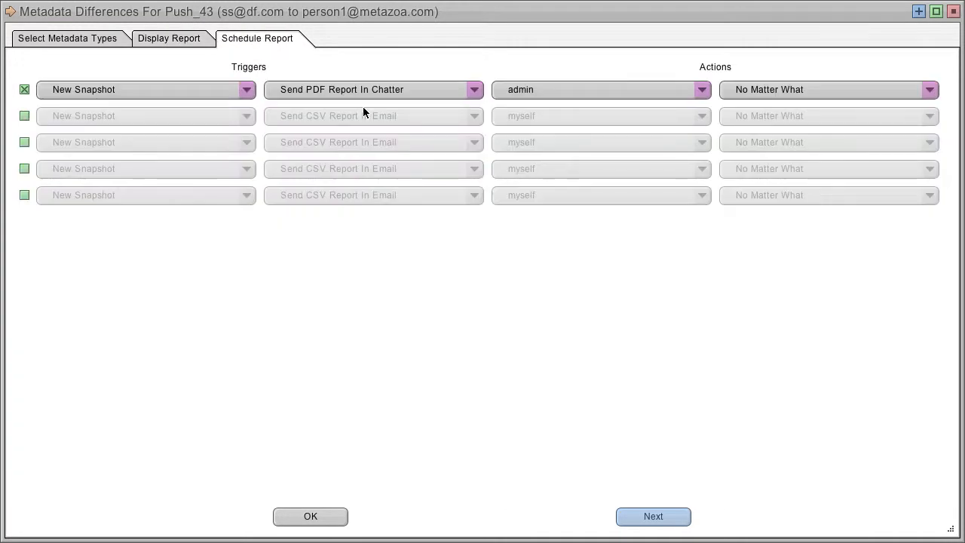
pyautogui.click(114, 90)
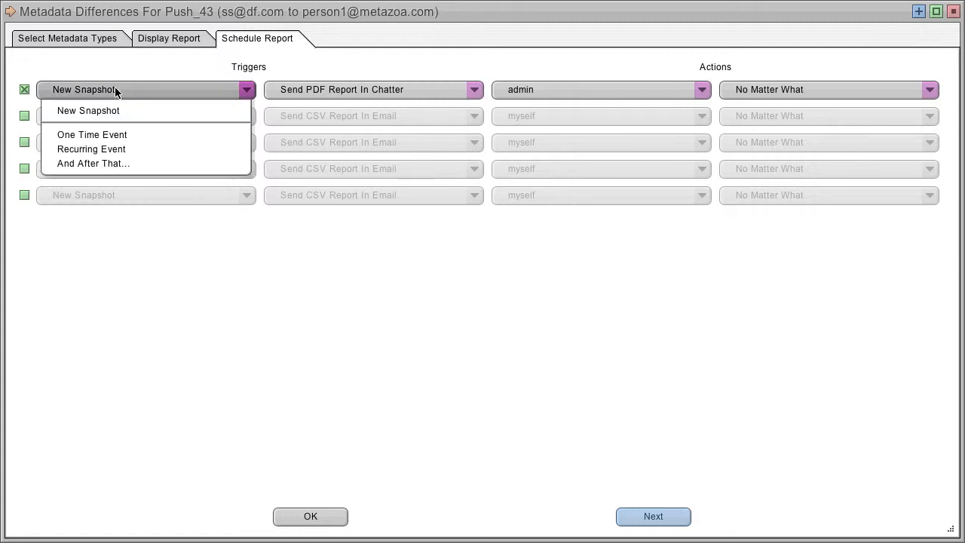
pyautogui.click(121, 89)
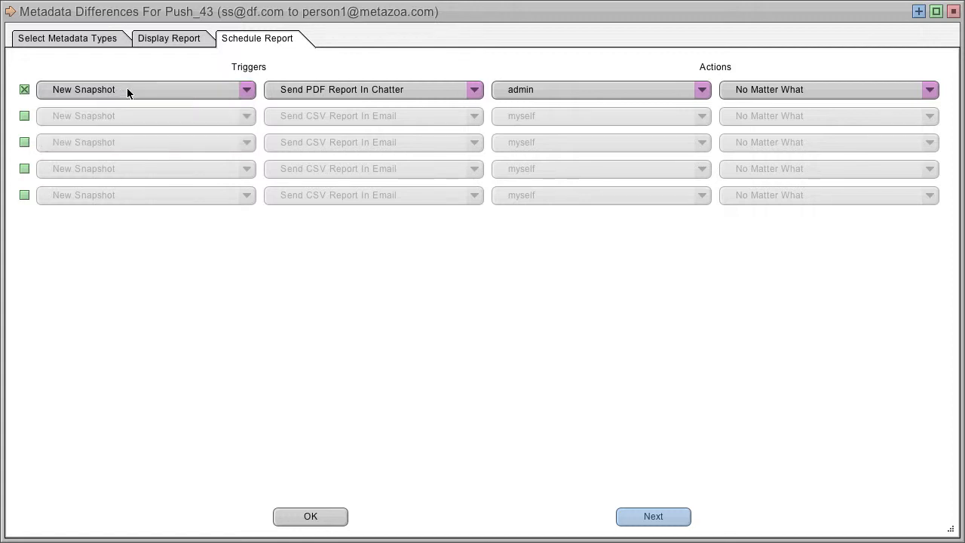
pyautogui.click(363, 89)
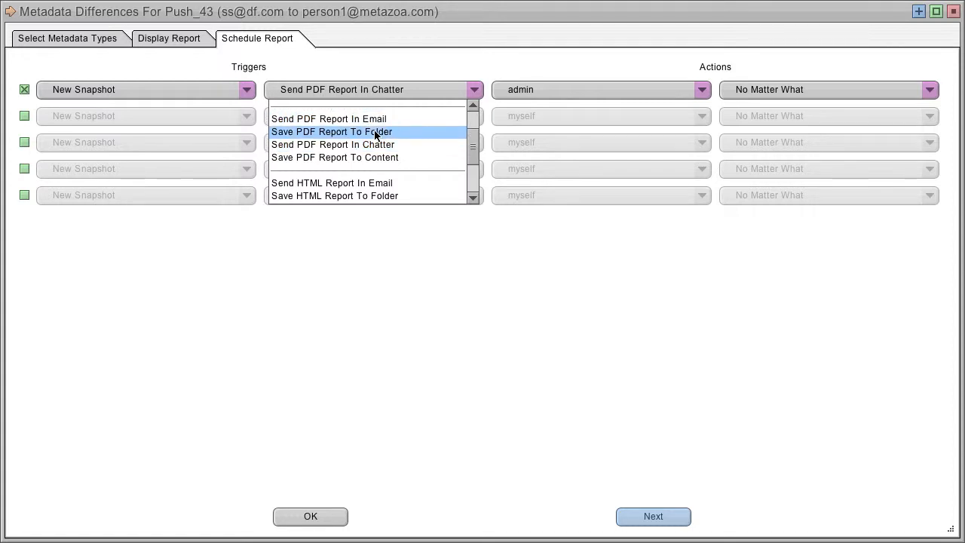
pyautogui.click(368, 118)
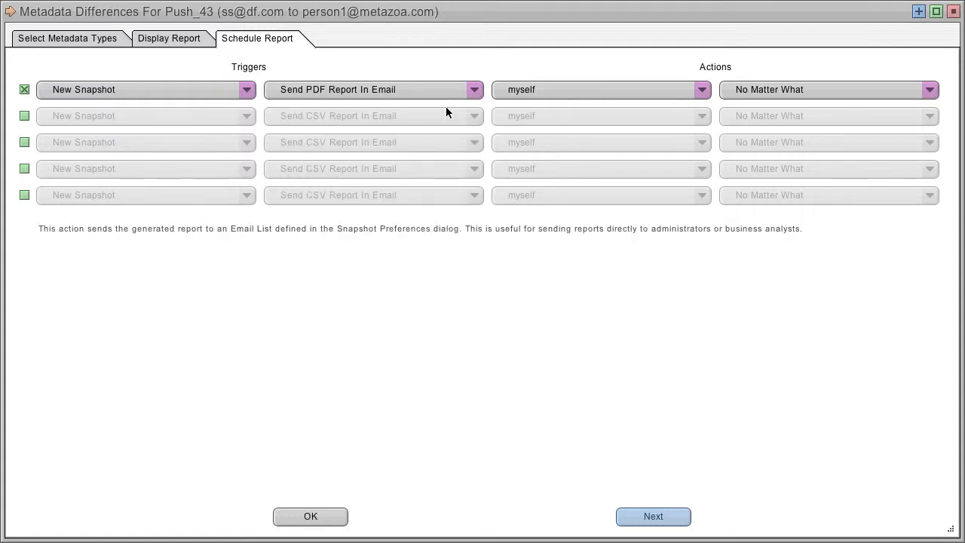
pyautogui.click(782, 89)
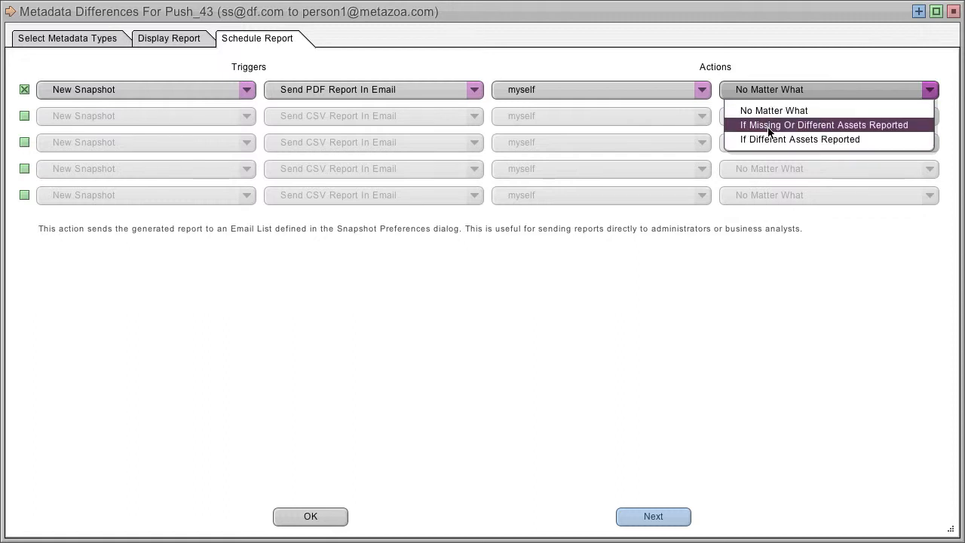
pyautogui.click(758, 90)
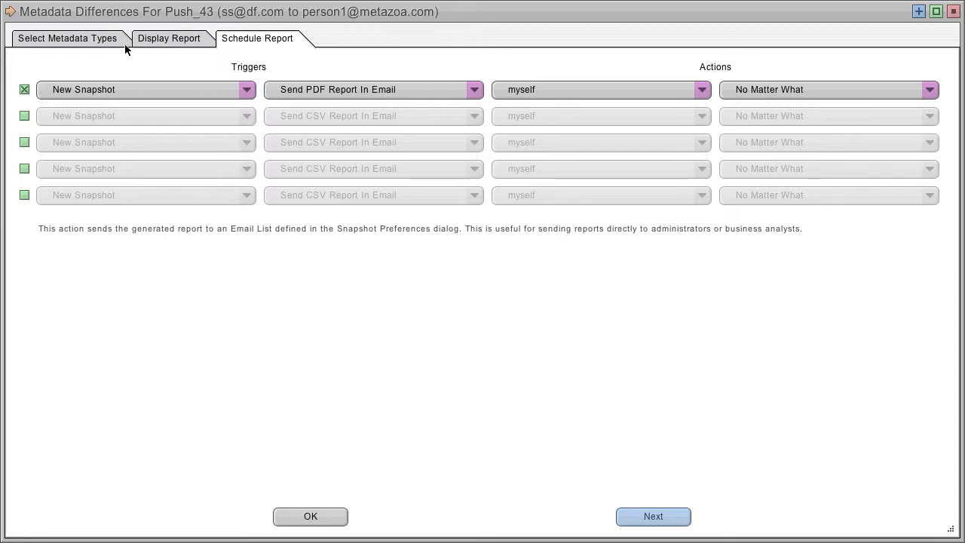
# Go over the metadata type selection and the report schedule again, ending on the metadata type selection
pyautogui.click(97, 41)
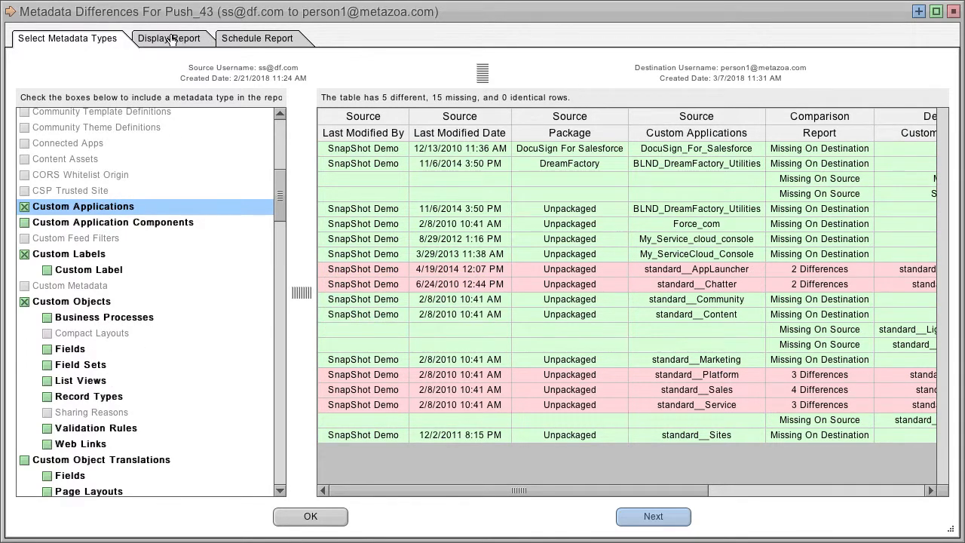
pyautogui.click(249, 38)
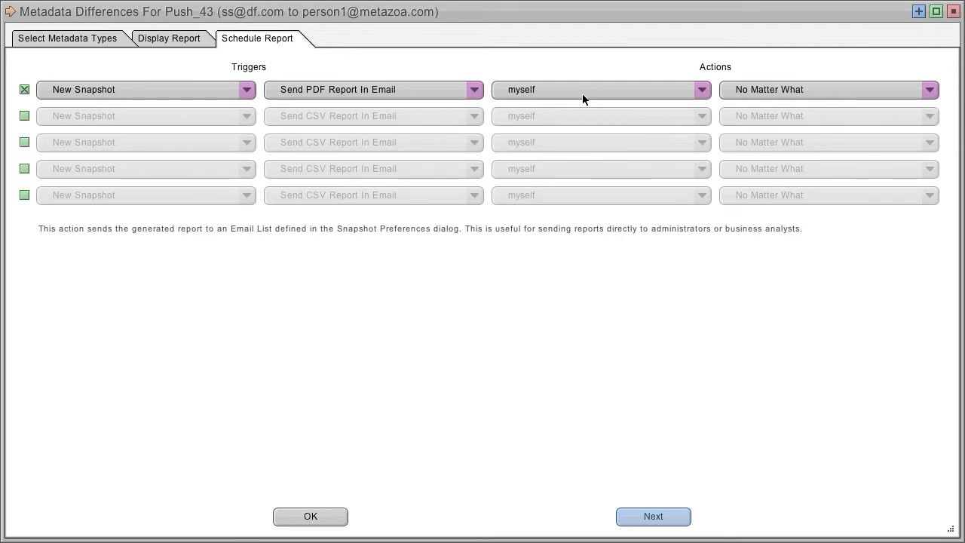
pyautogui.click(81, 40)
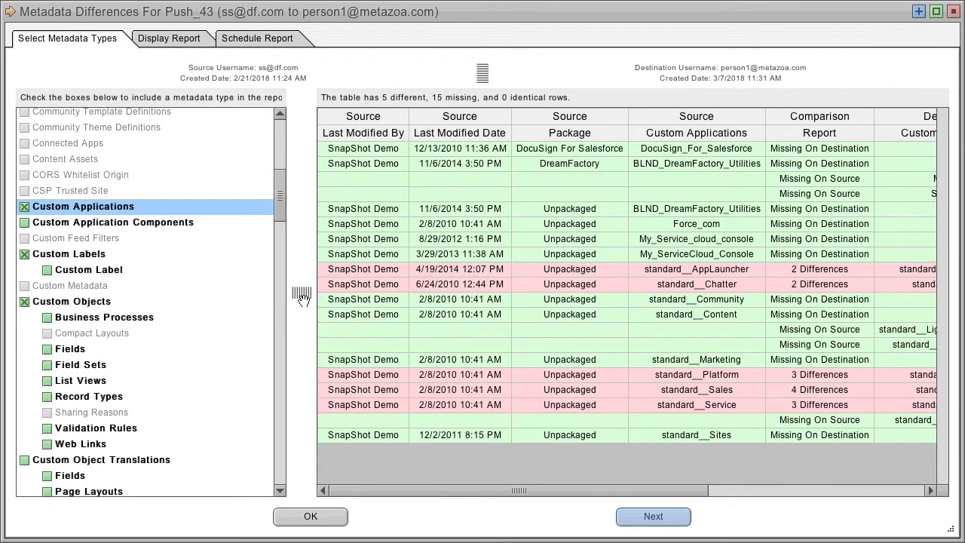